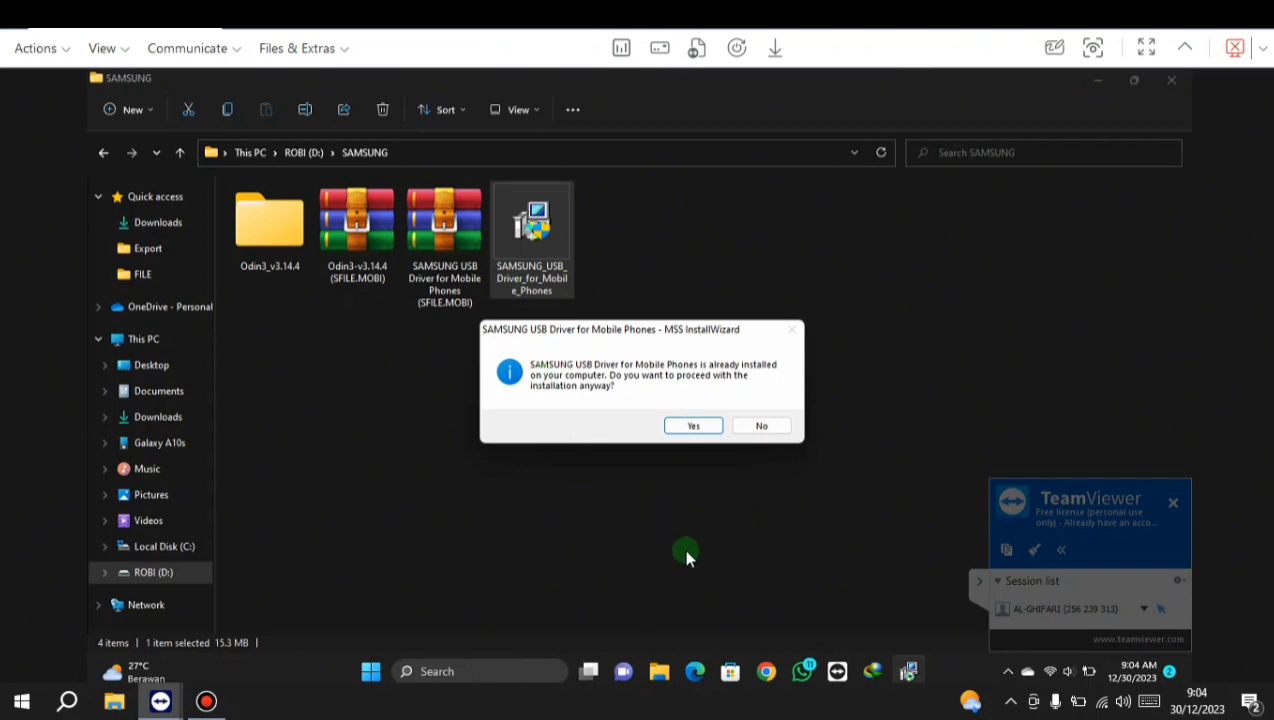
Proceed with installing the SAMSUNG USB Driver for Mobile Phones over the existing one and continue past the wizard's welcome page
click(696, 425)
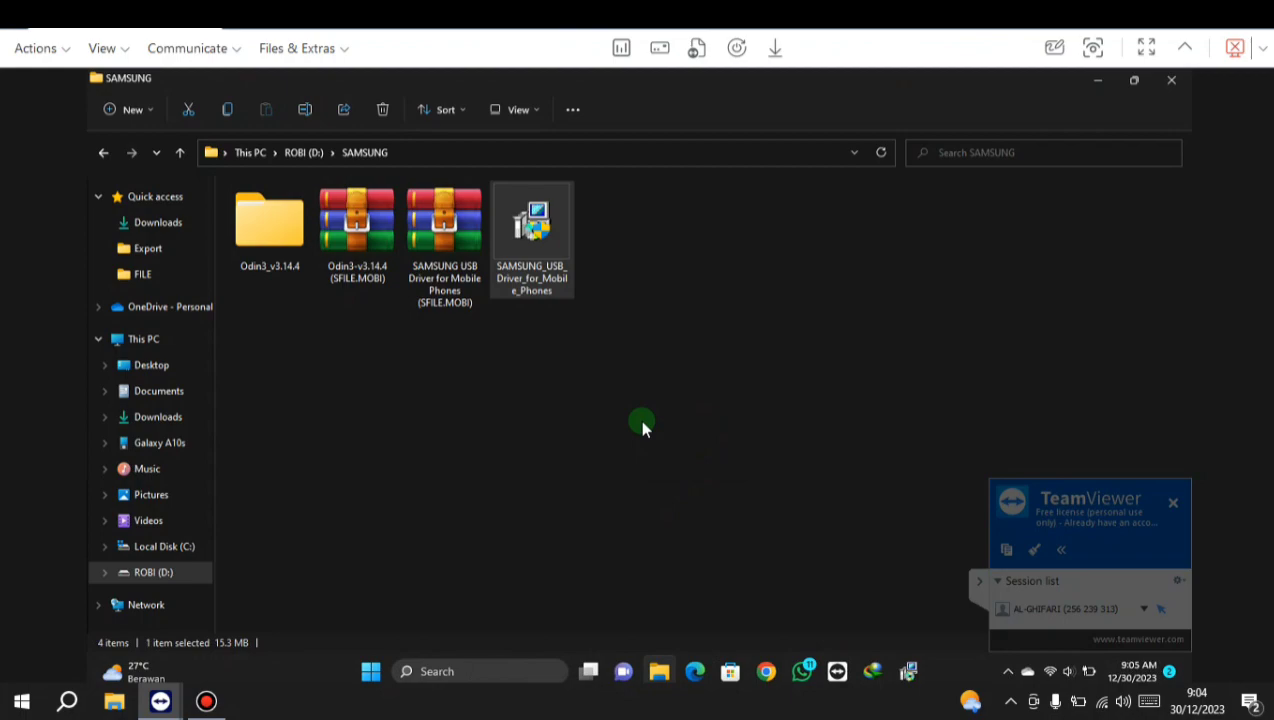
click(885, 342)
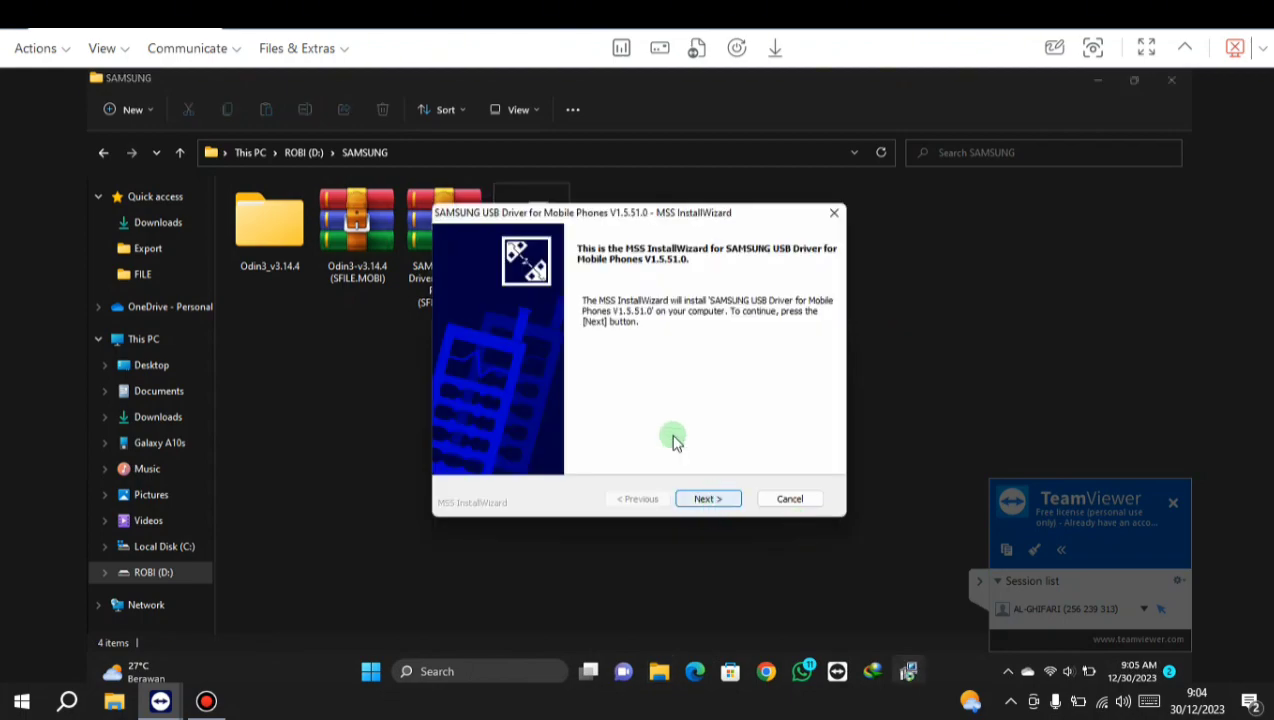
click(721, 500)
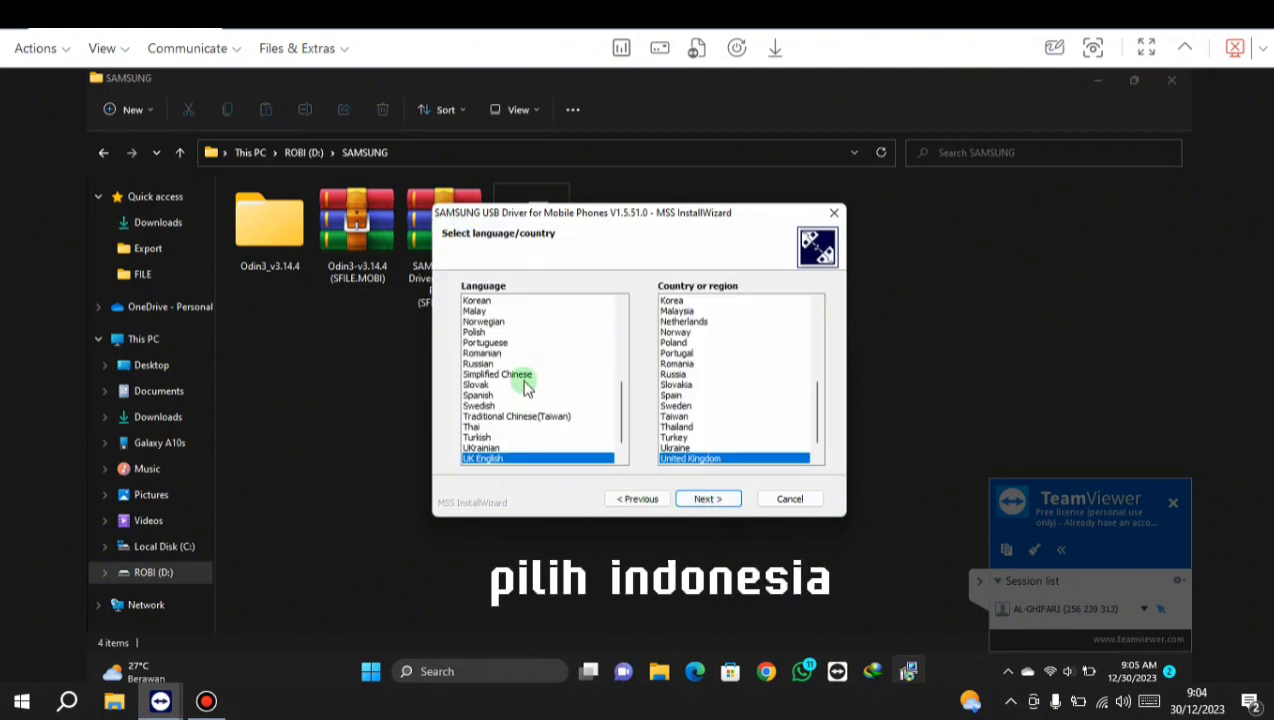
Choose Indonesian as the installer language and Indonesia as the country, and continue to the installation page
scroll(527, 388, up, 4)
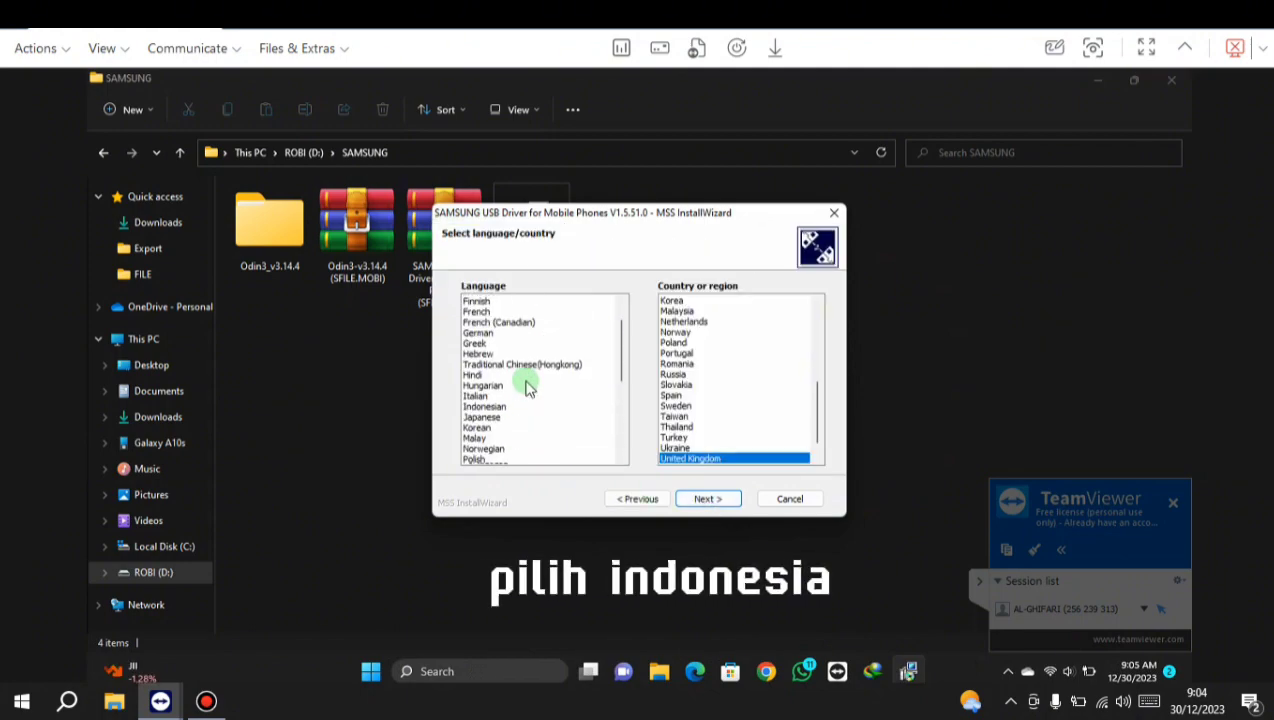
scroll(527, 388, up, 1)
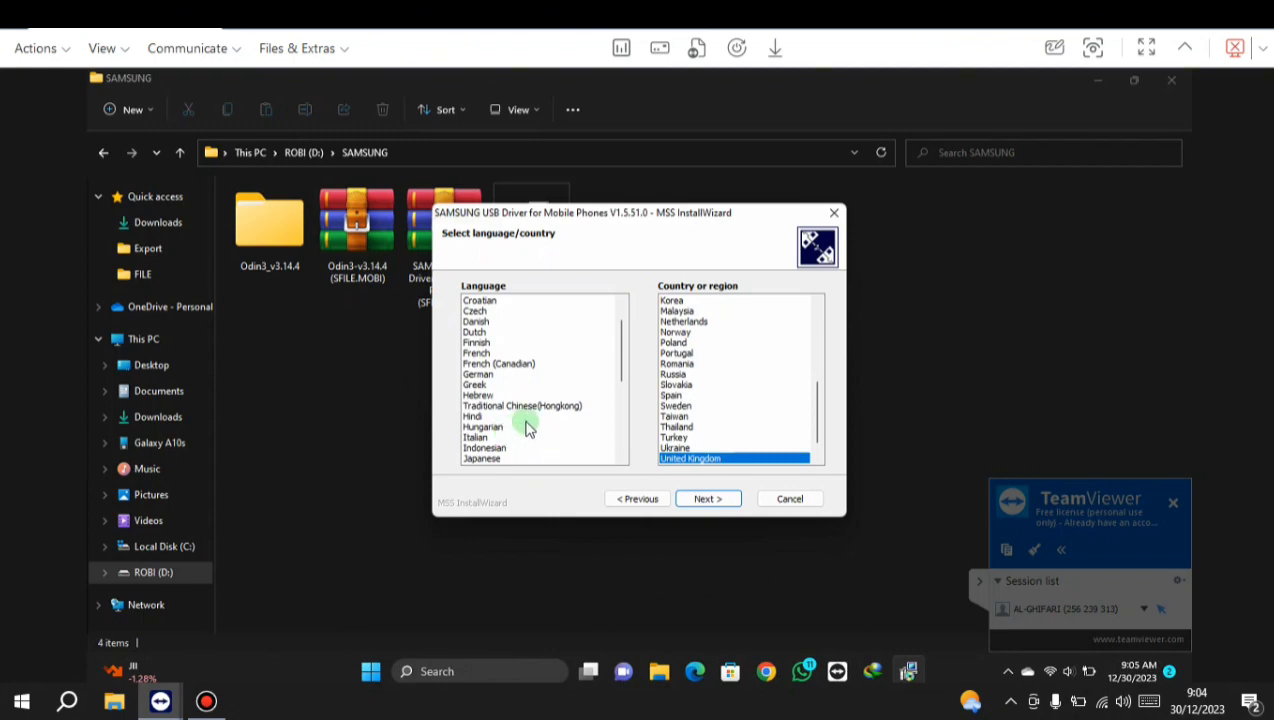
click(505, 447)
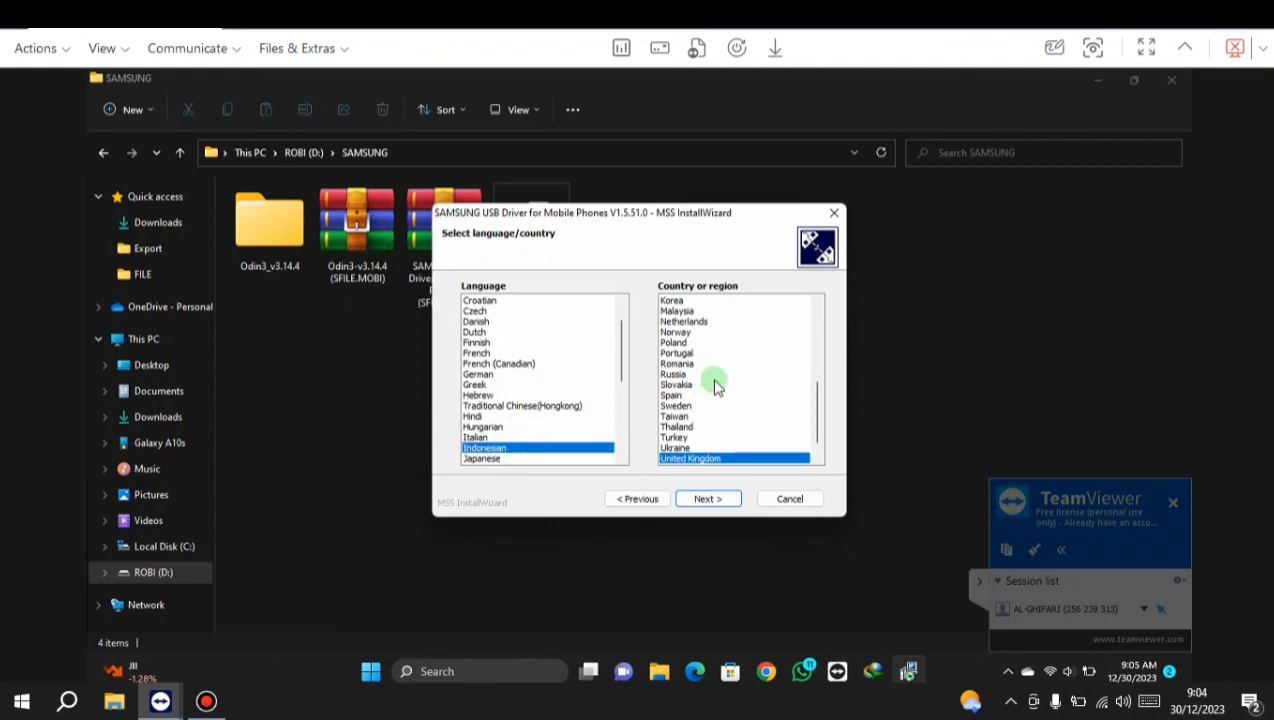
click(746, 396)
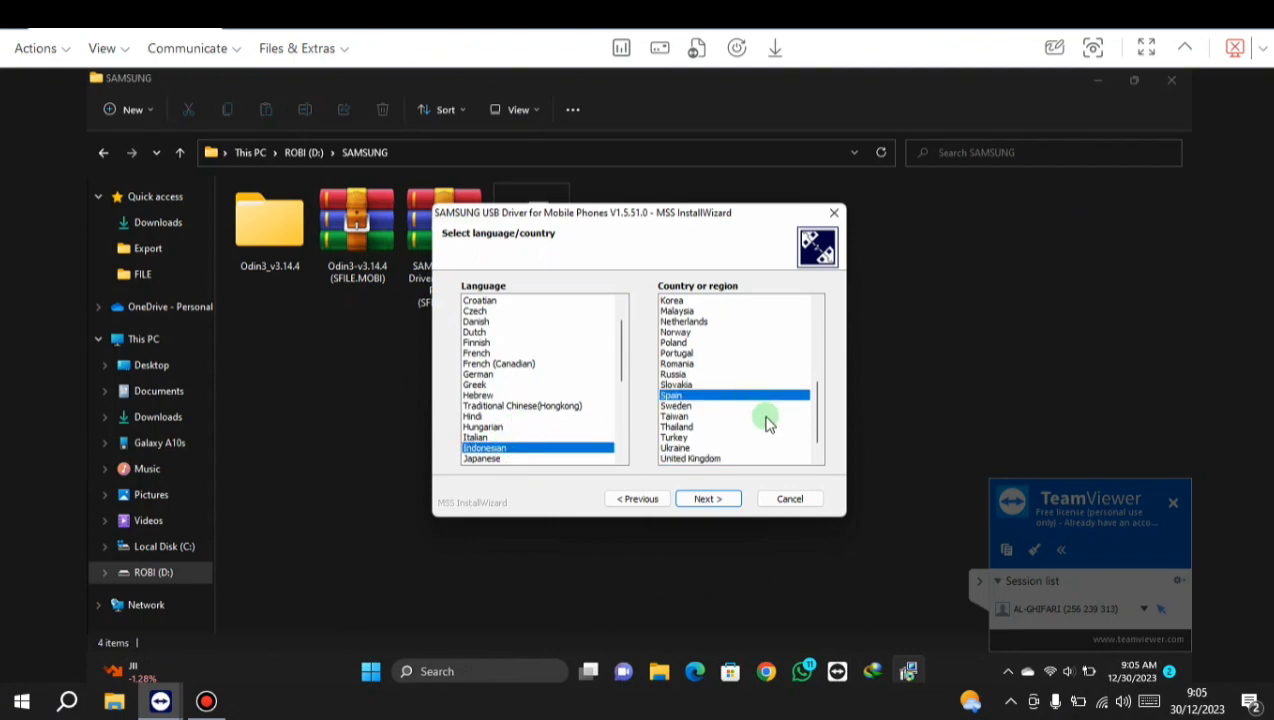
scroll(767, 423, up, 2)
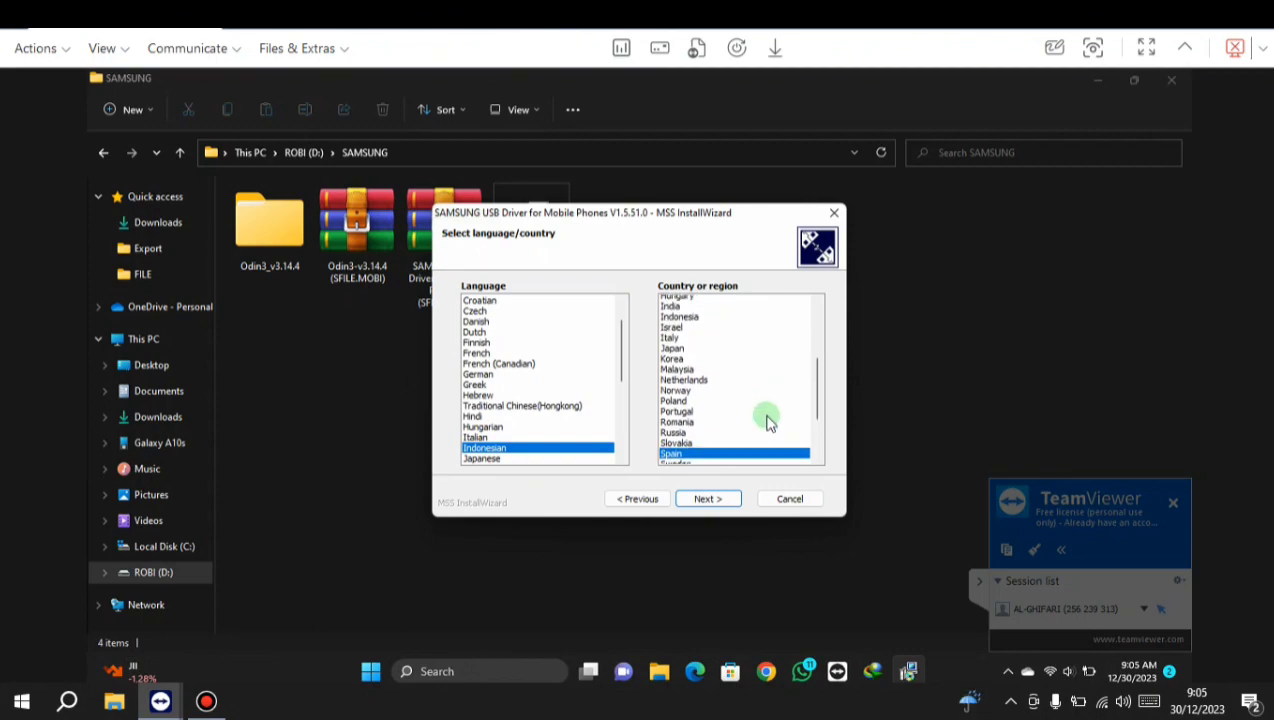
scroll(765, 420, up, 2)
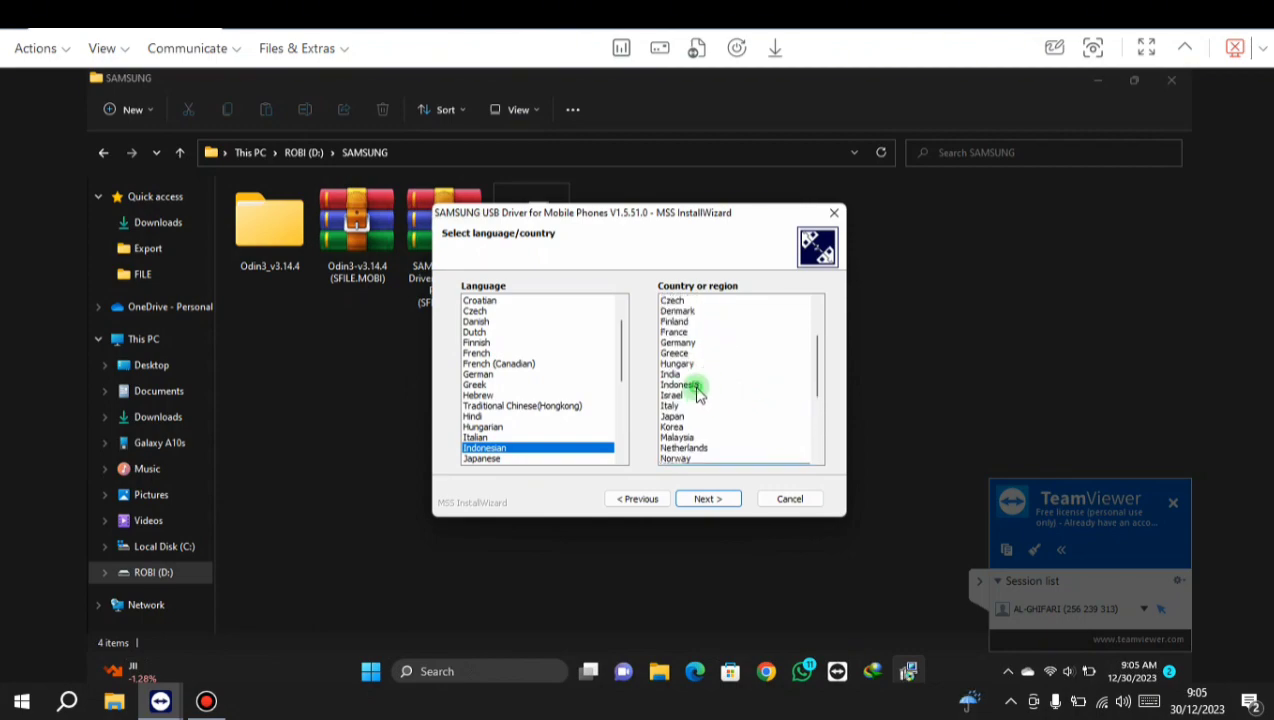
click(695, 386)
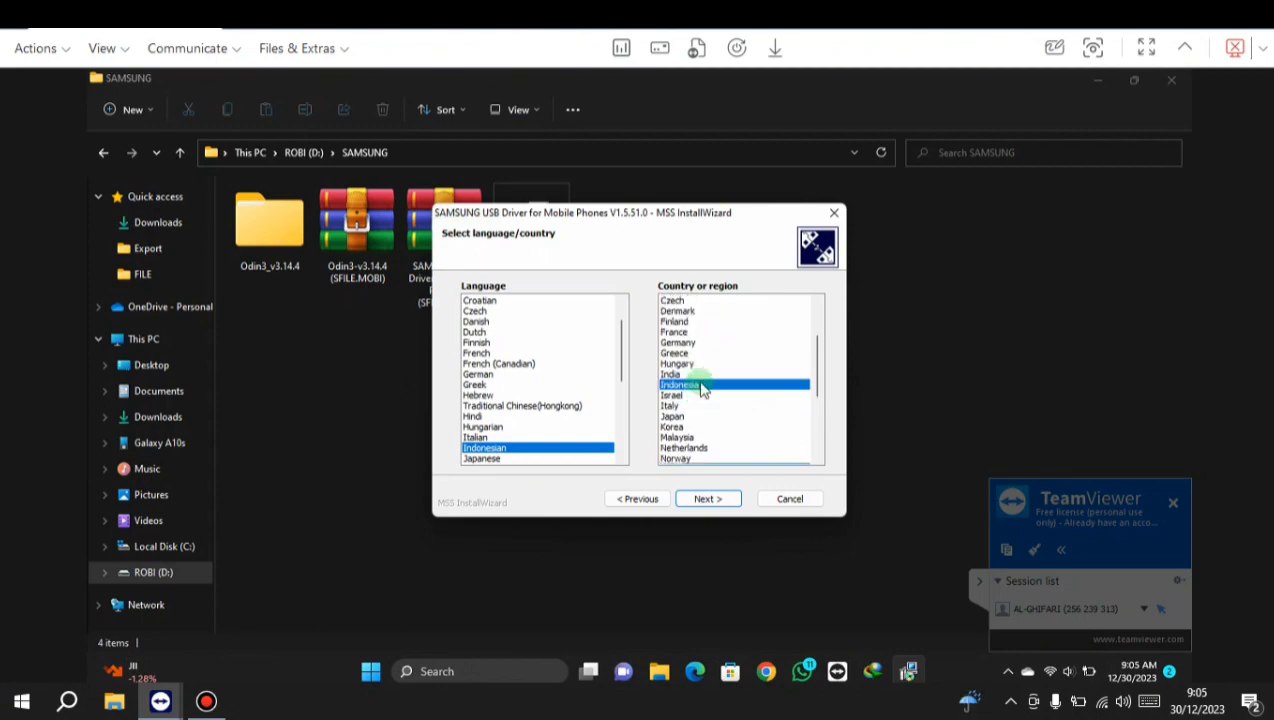
click(727, 505)
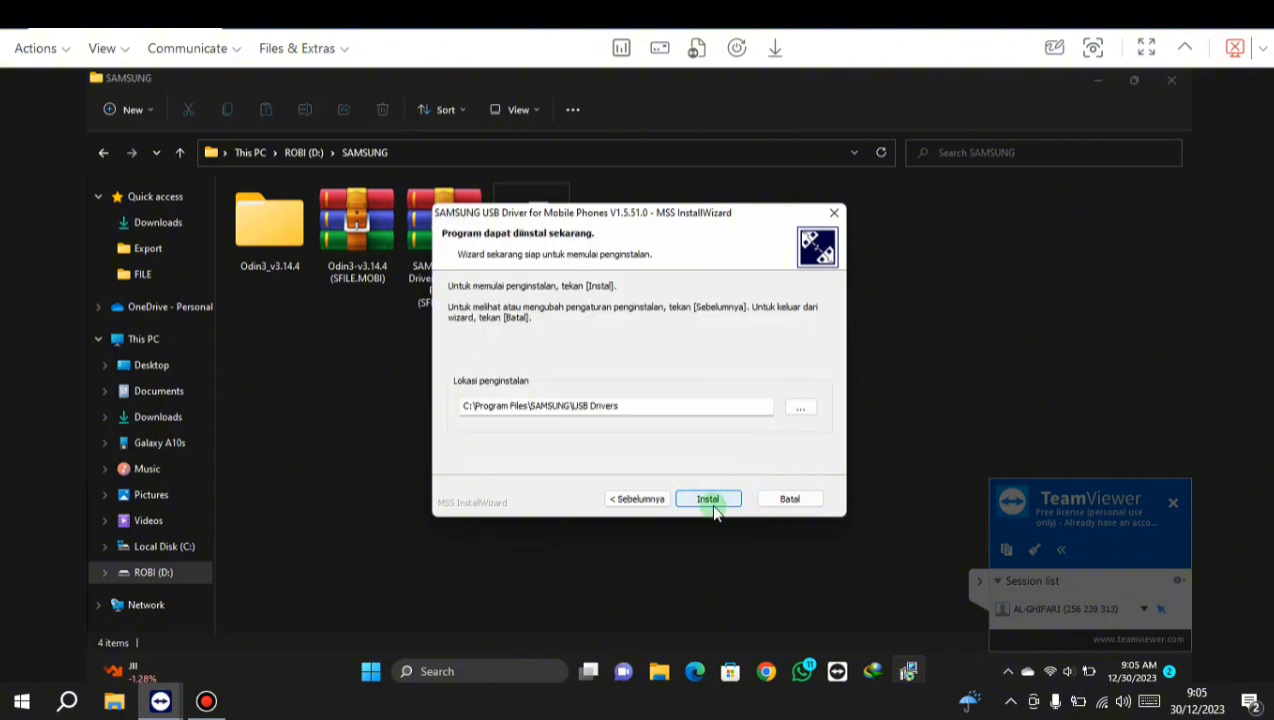
Install the USB driver to C:\Program Files\SAMSUNG\USB Drivers and finish the wizard once the installation is complete
click(712, 508)
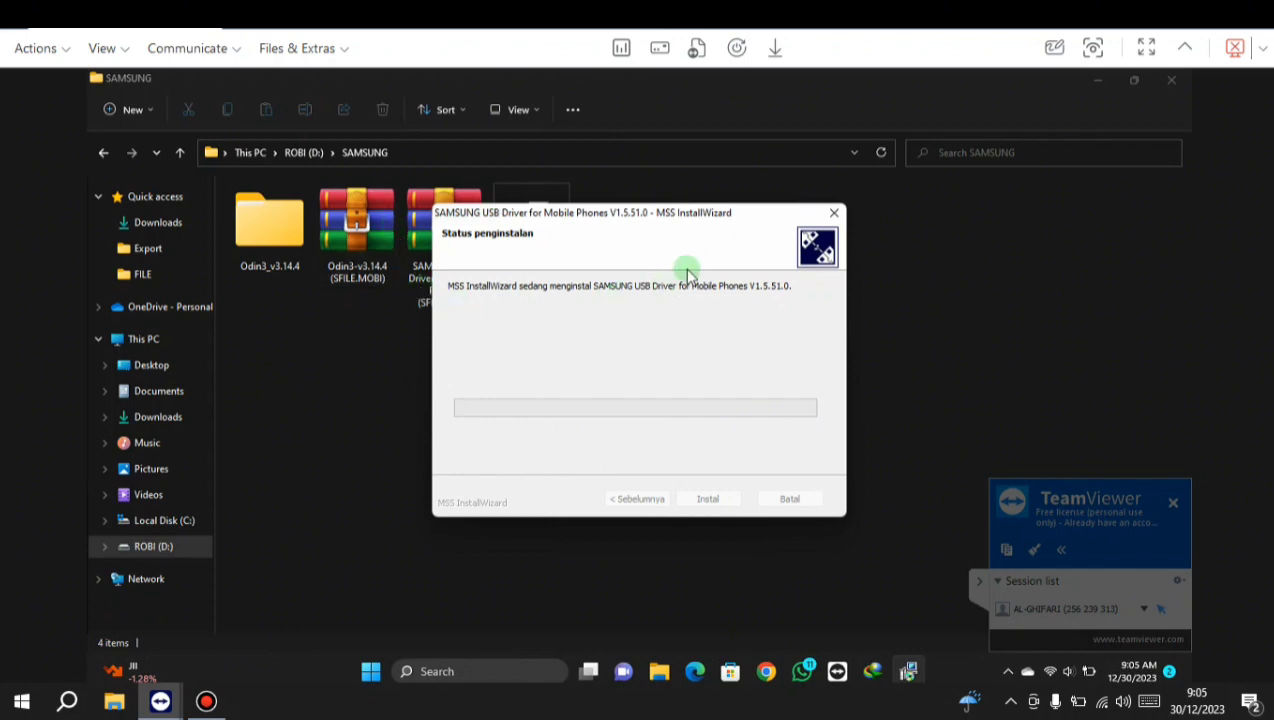
drag(692, 217, 410, 216)
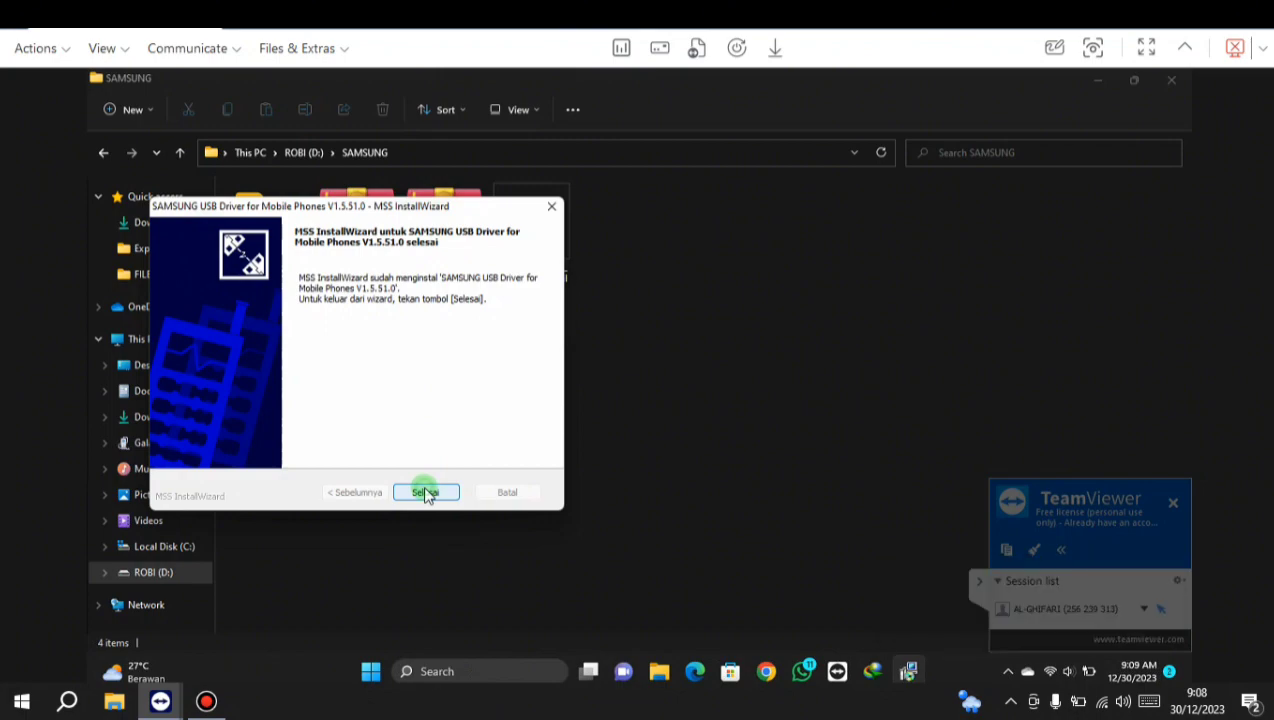
click(424, 492)
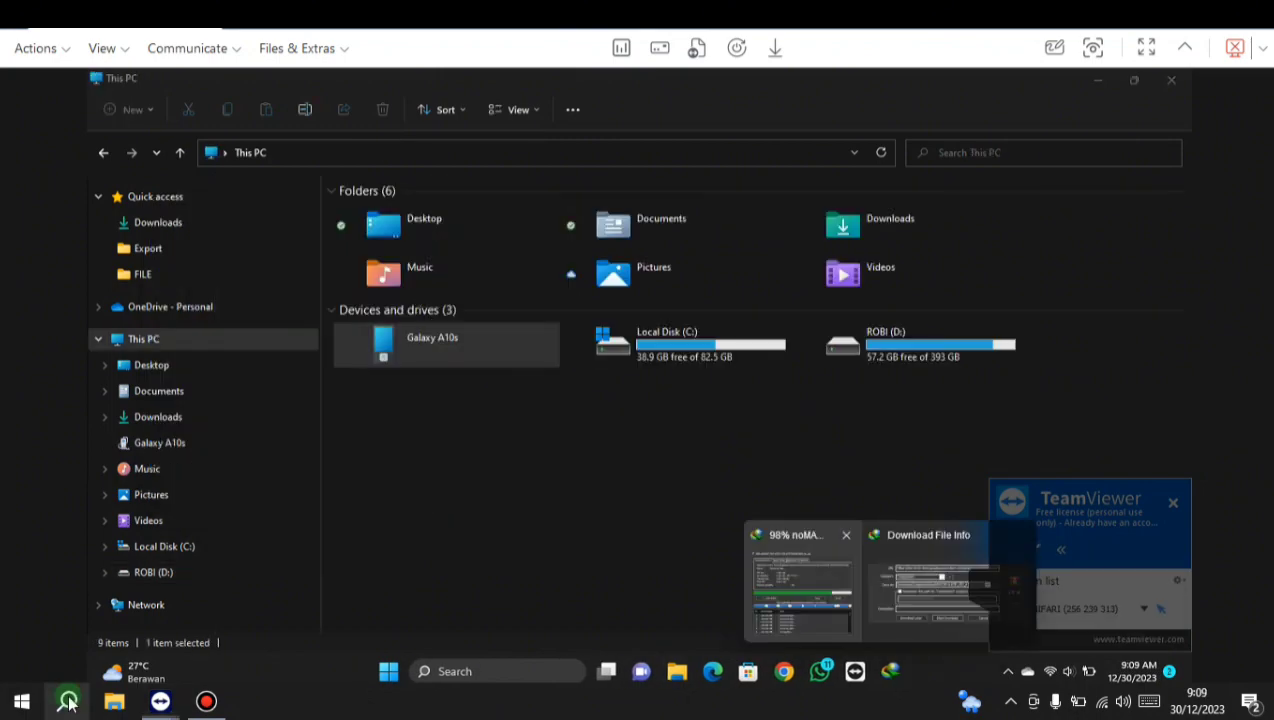
Search Windows for "control", open Control Panel and go to Programs and Features
click(67, 701)
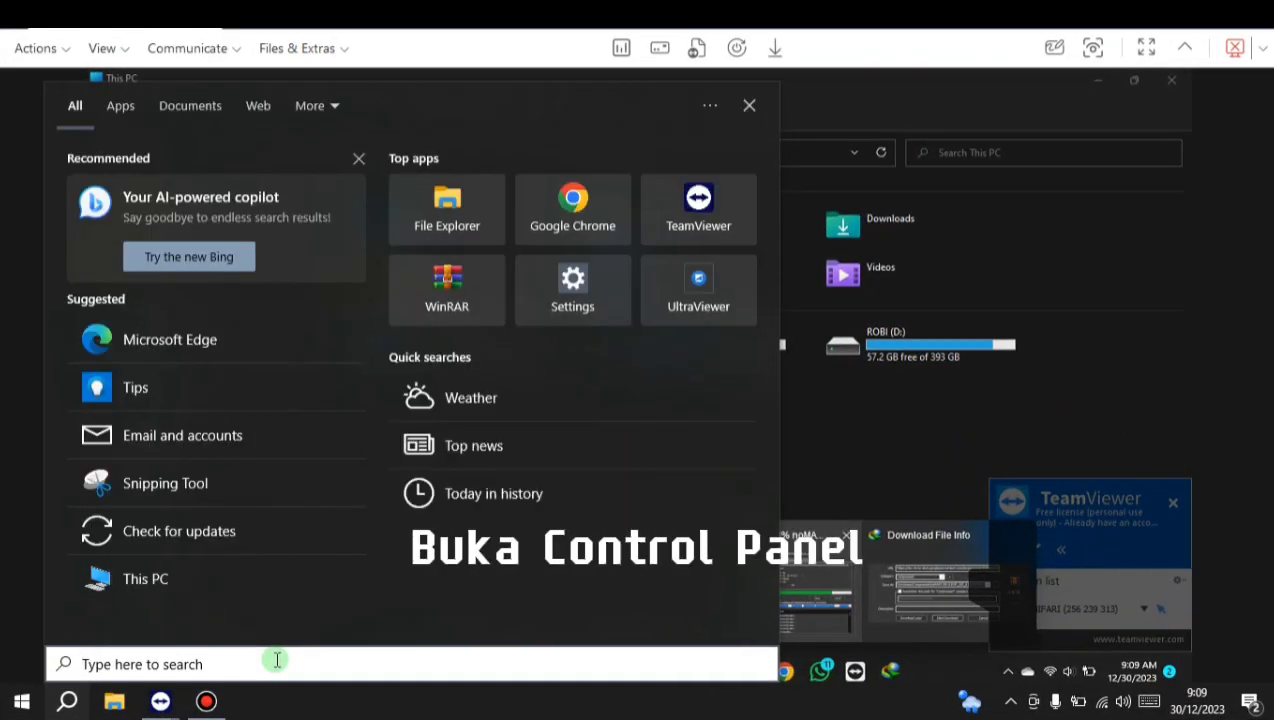
text(control)
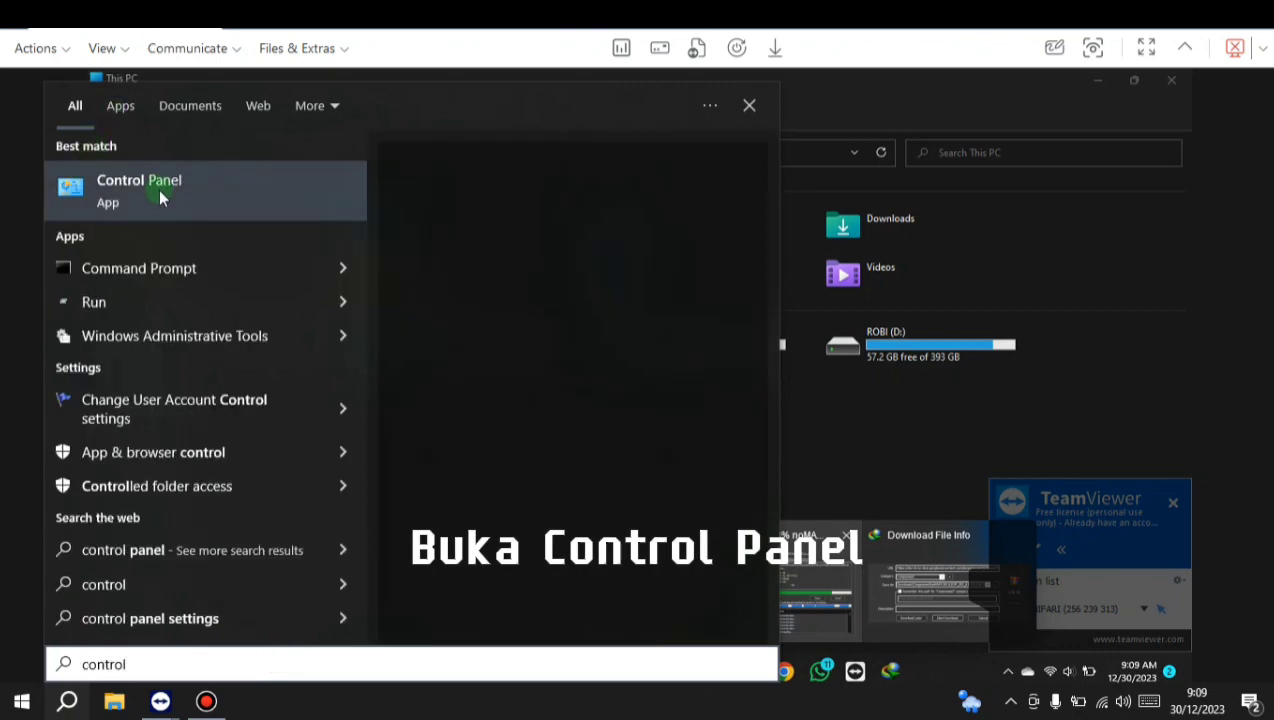
click(159, 185)
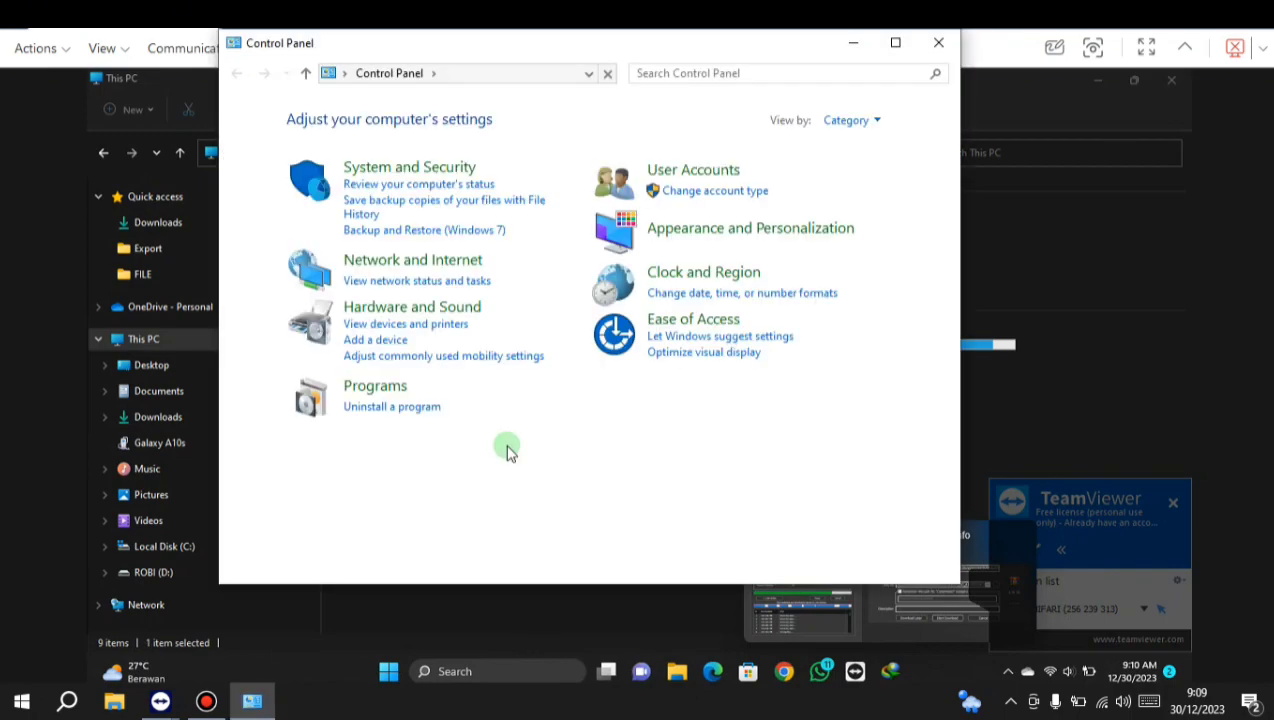
click(398, 385)
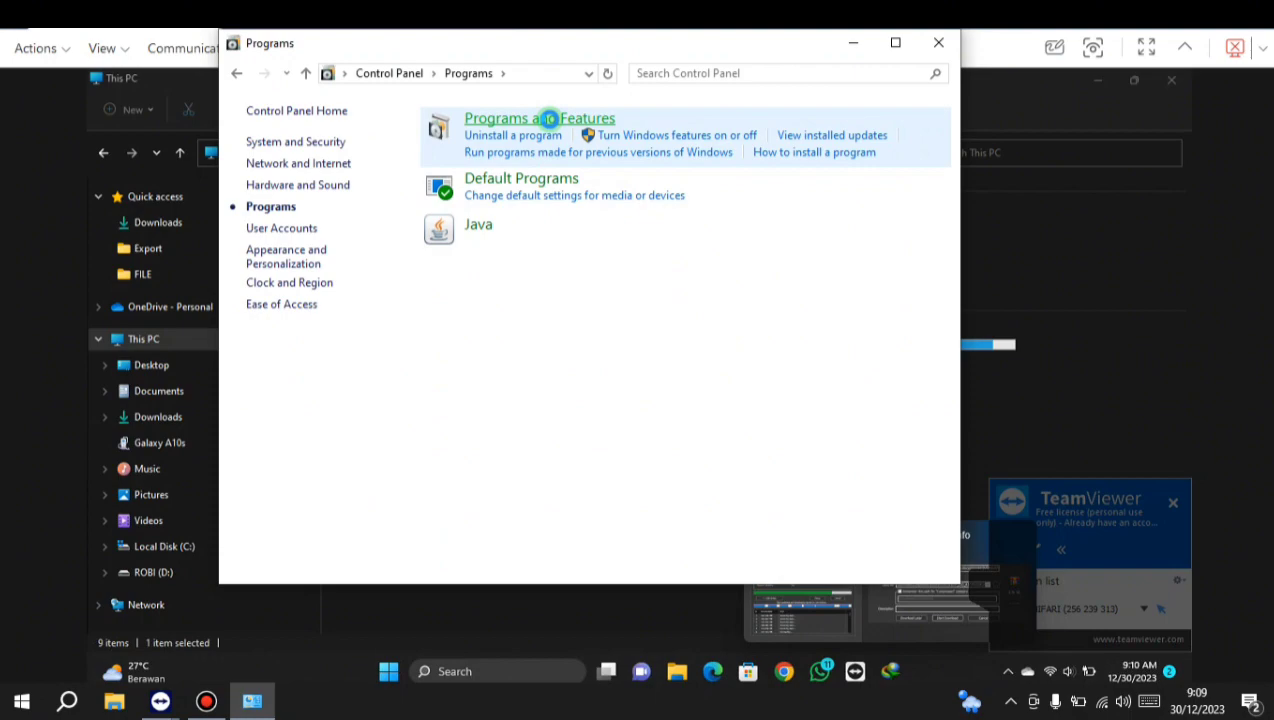
click(549, 119)
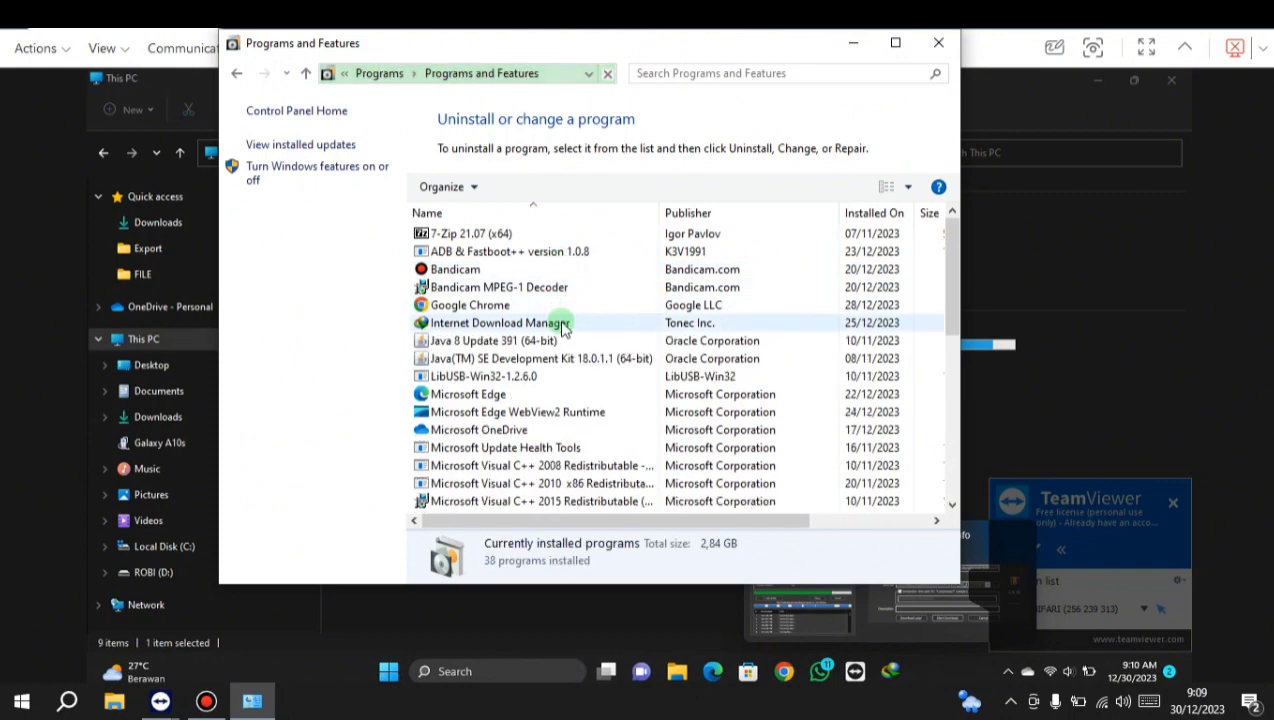
Look through the installed programs for Samsung USB Driver for Mobile Phones, and minimize the window when done
scroll(570, 325, down, 2)
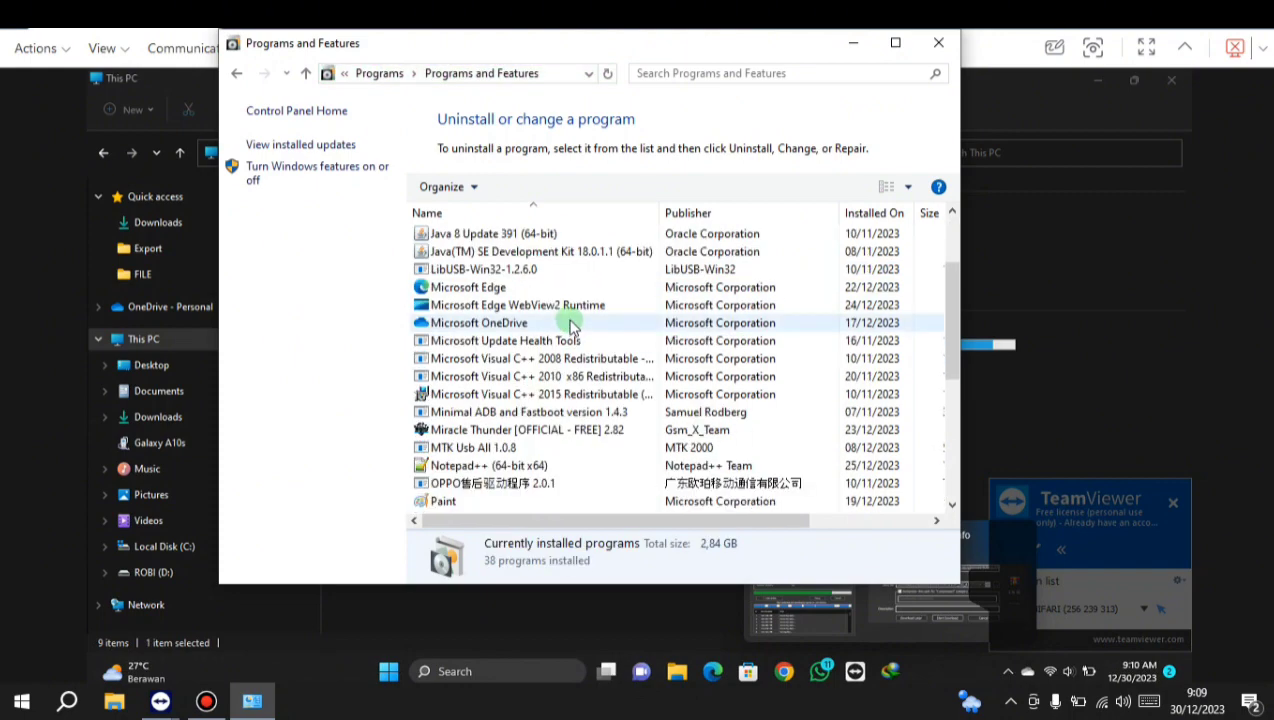
scroll(570, 325, down, 3)
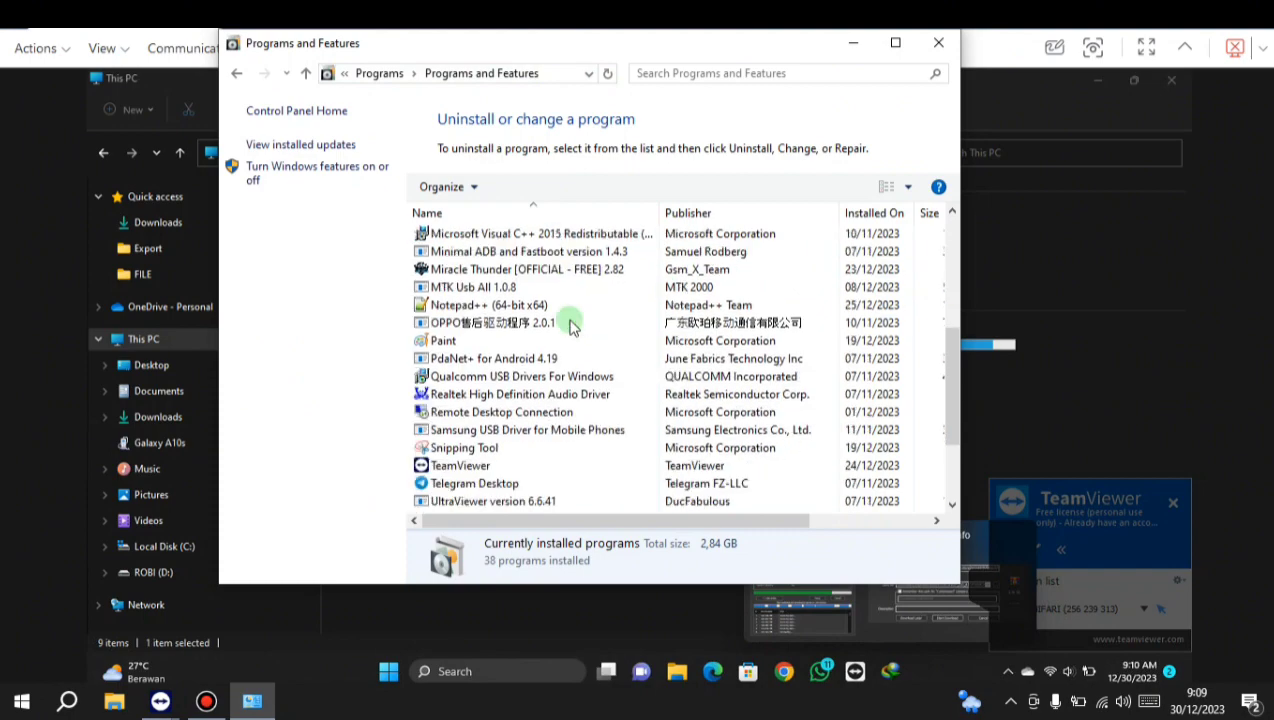
scroll(572, 327, down, 2)
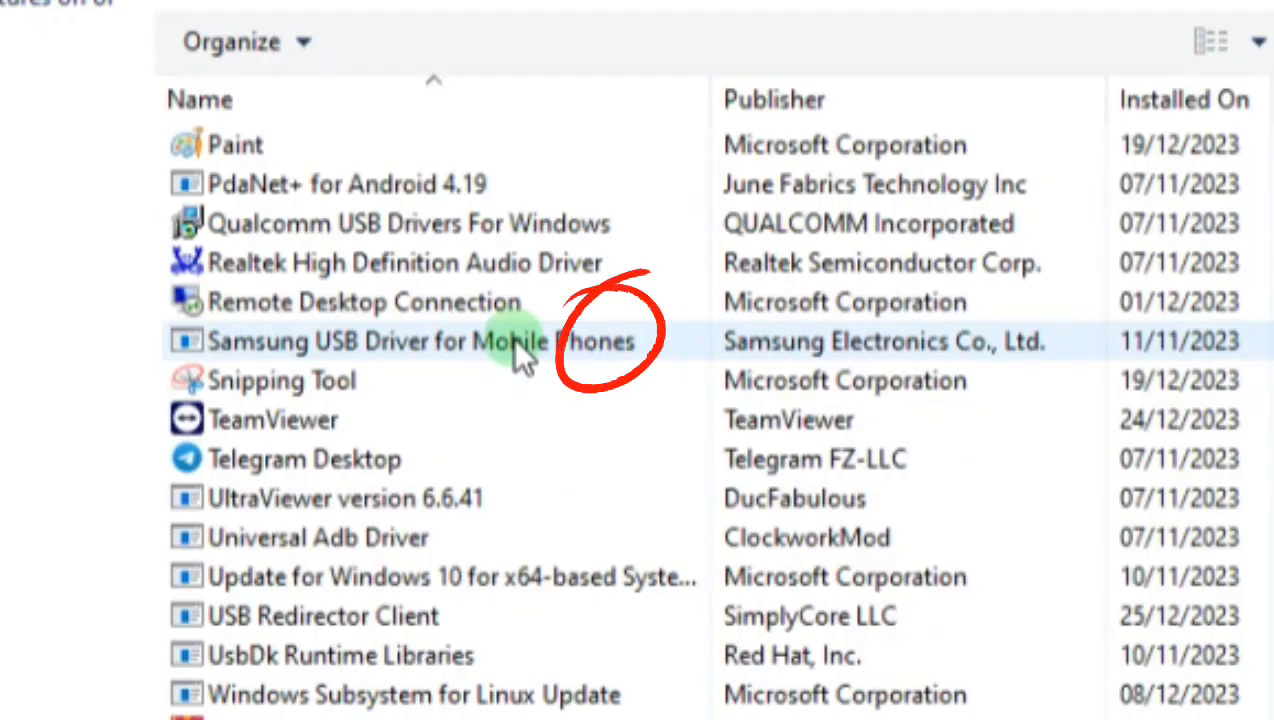
scroll(514, 338, down, 1)
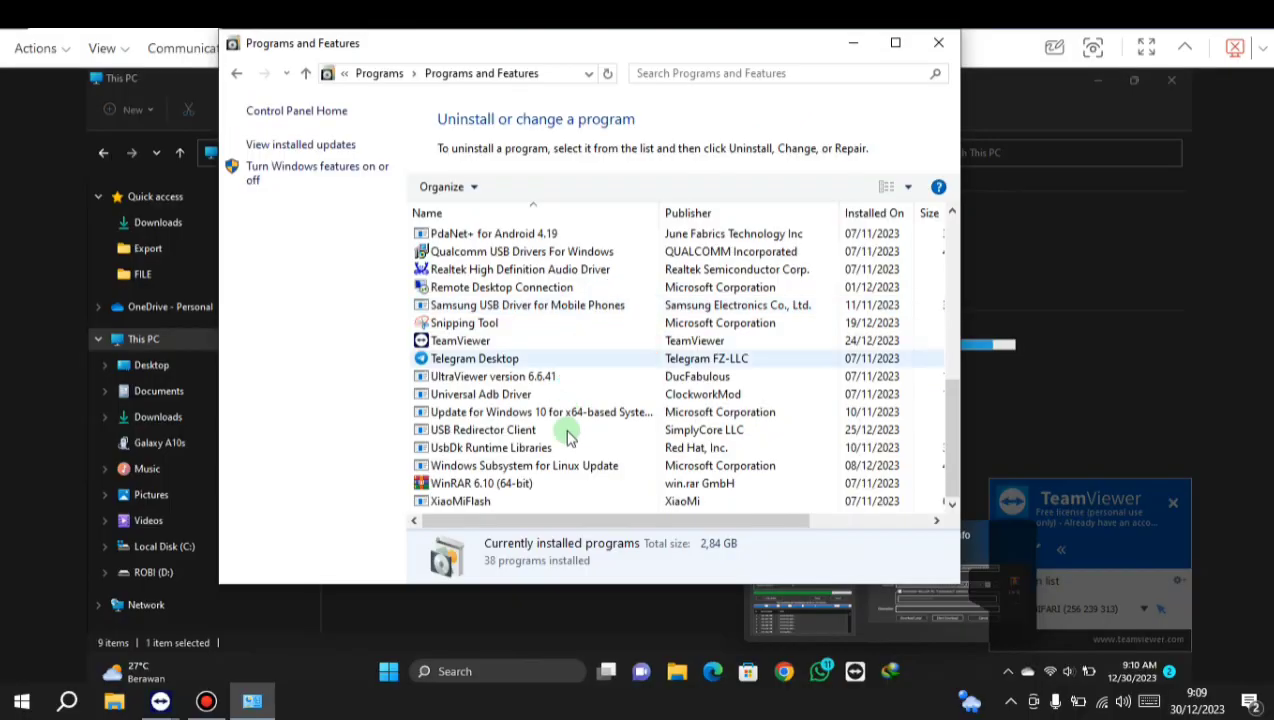
scroll(550, 472, up, 5)
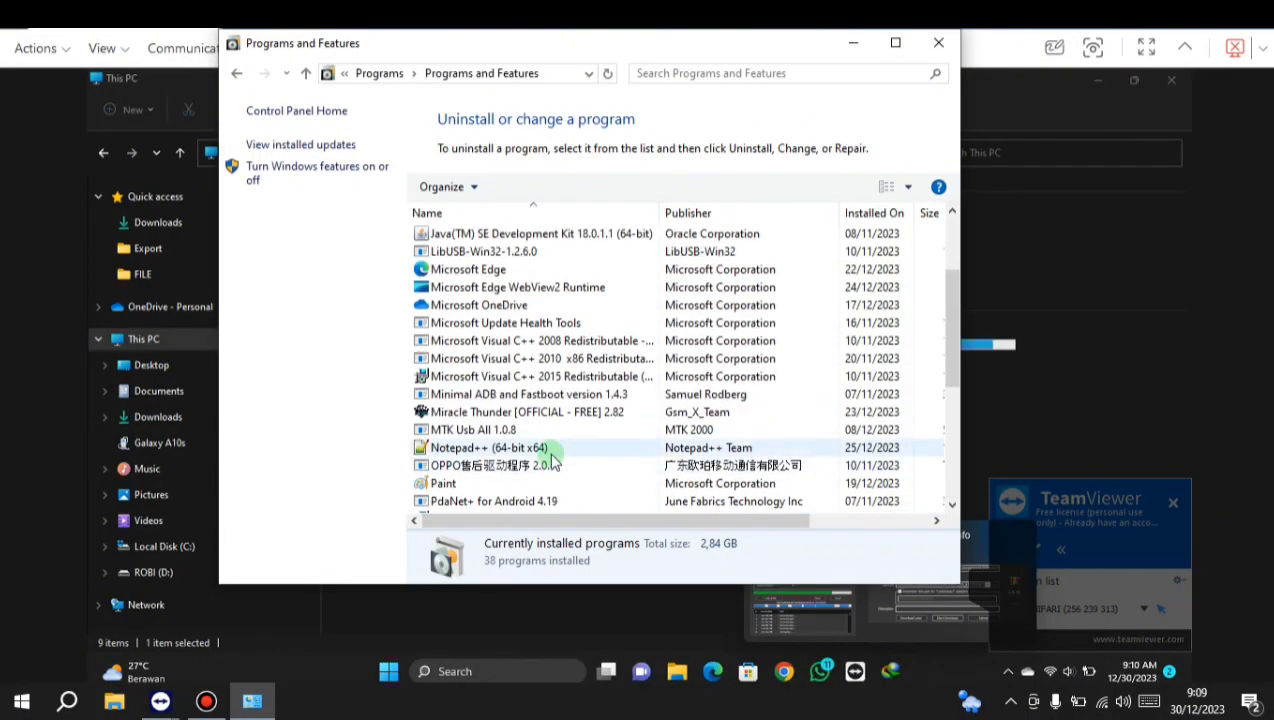
scroll(553, 461, up, 2)
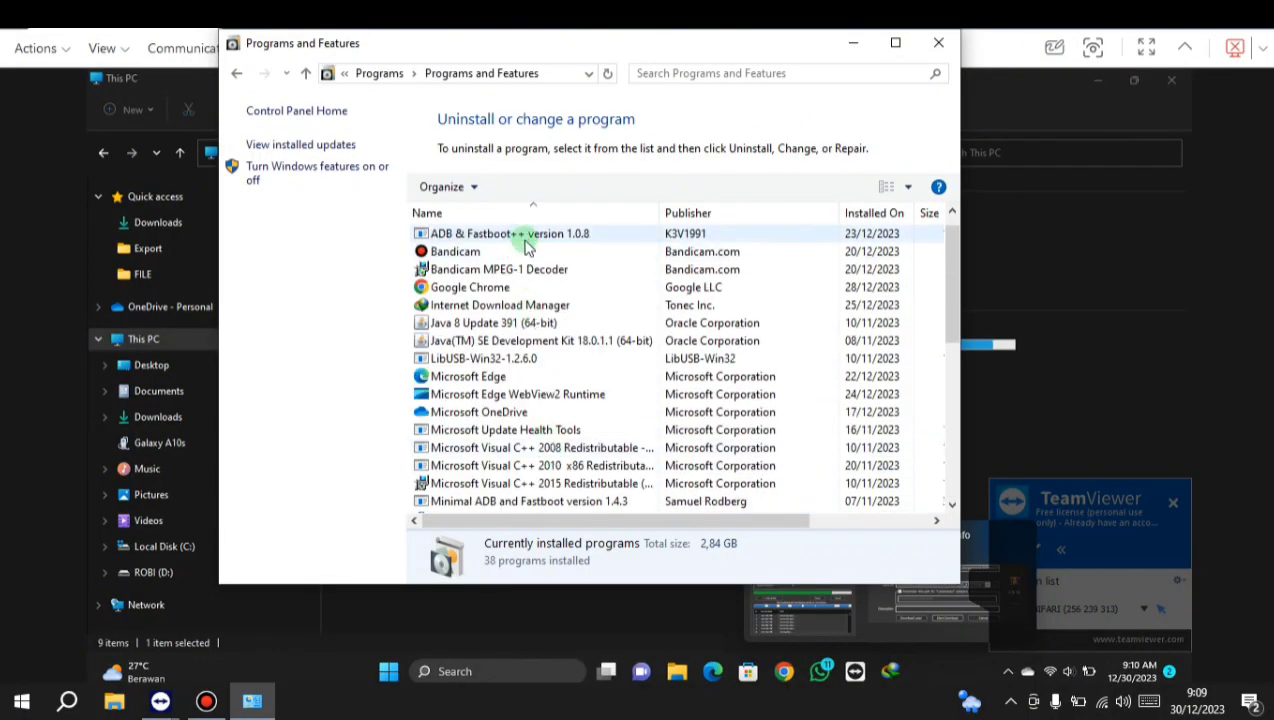
scroll(563, 357, down, 4)
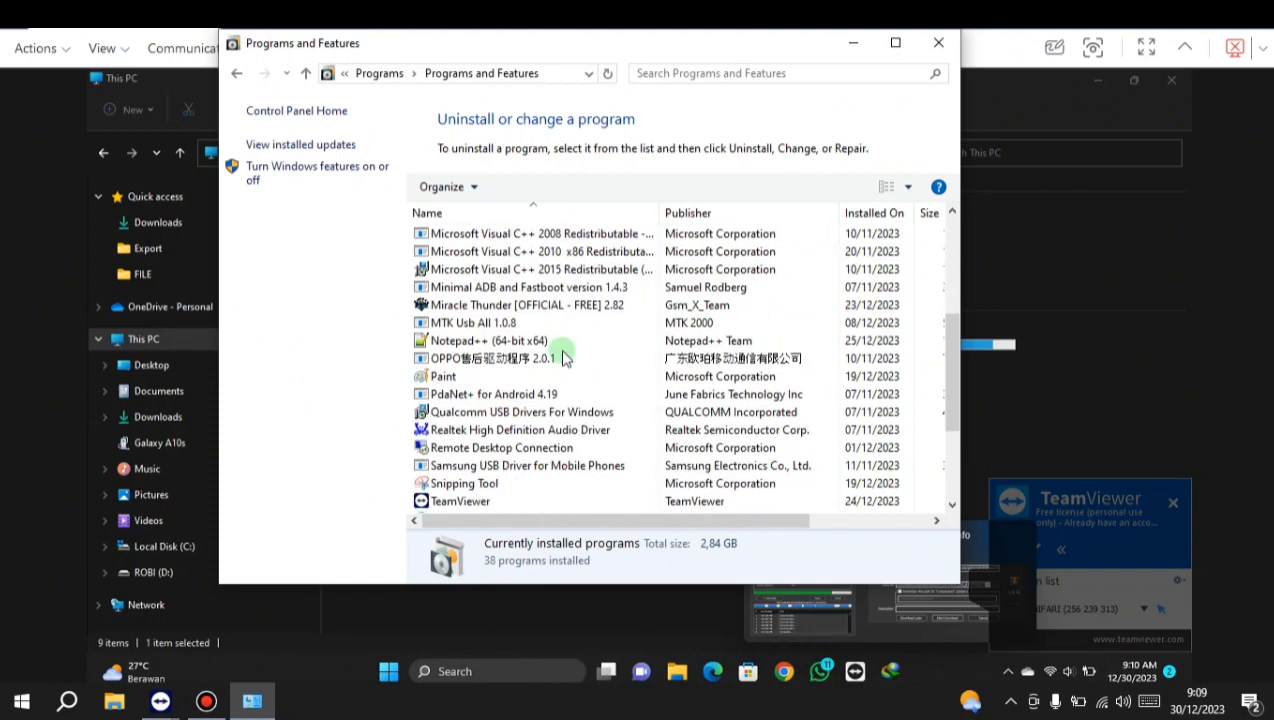
scroll(563, 355, down, 1)
scroll(563, 350, up, 1)
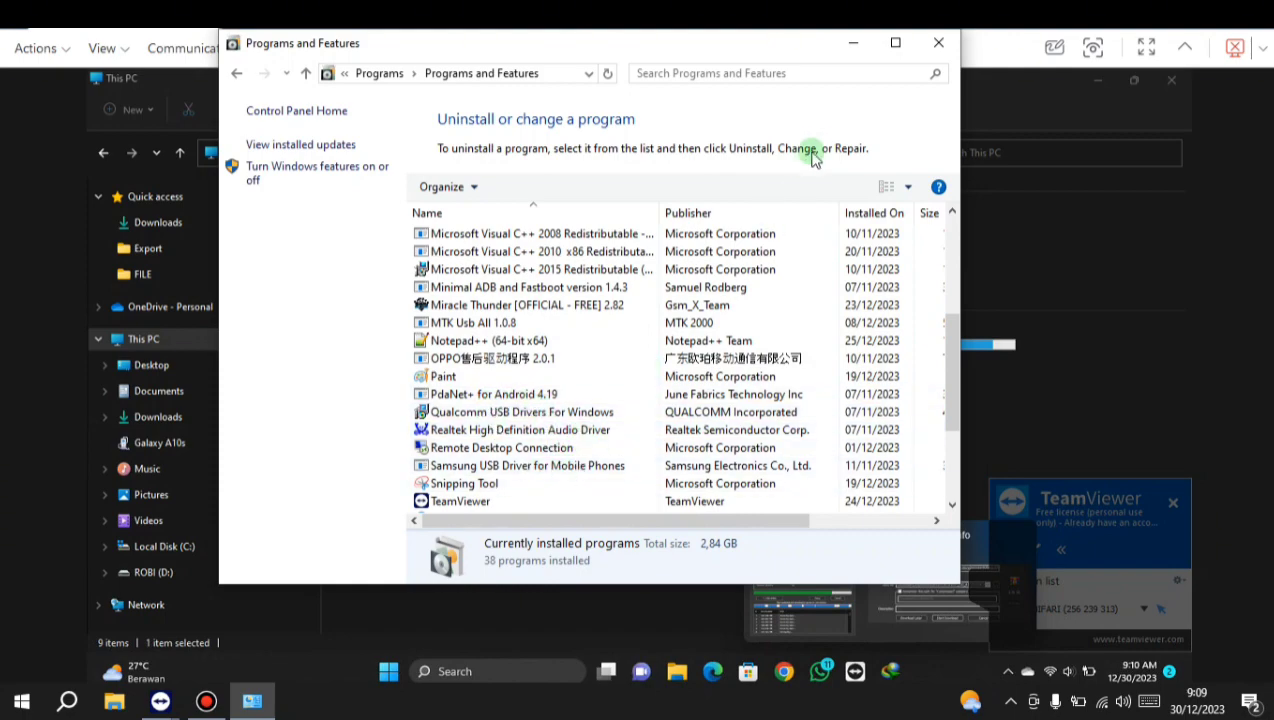
click(852, 46)
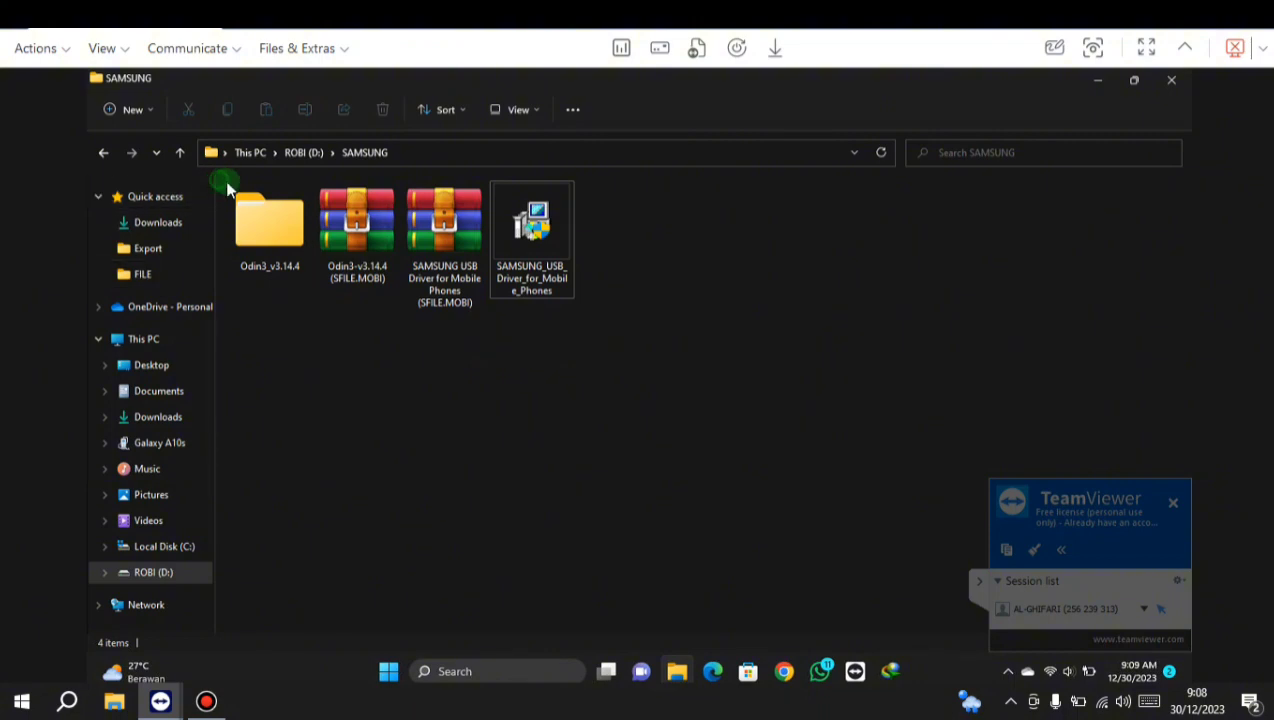
Widen the navigation pane of the SAMSUNG folder window and select the Galaxy A10s device under This PC
click(228, 190)
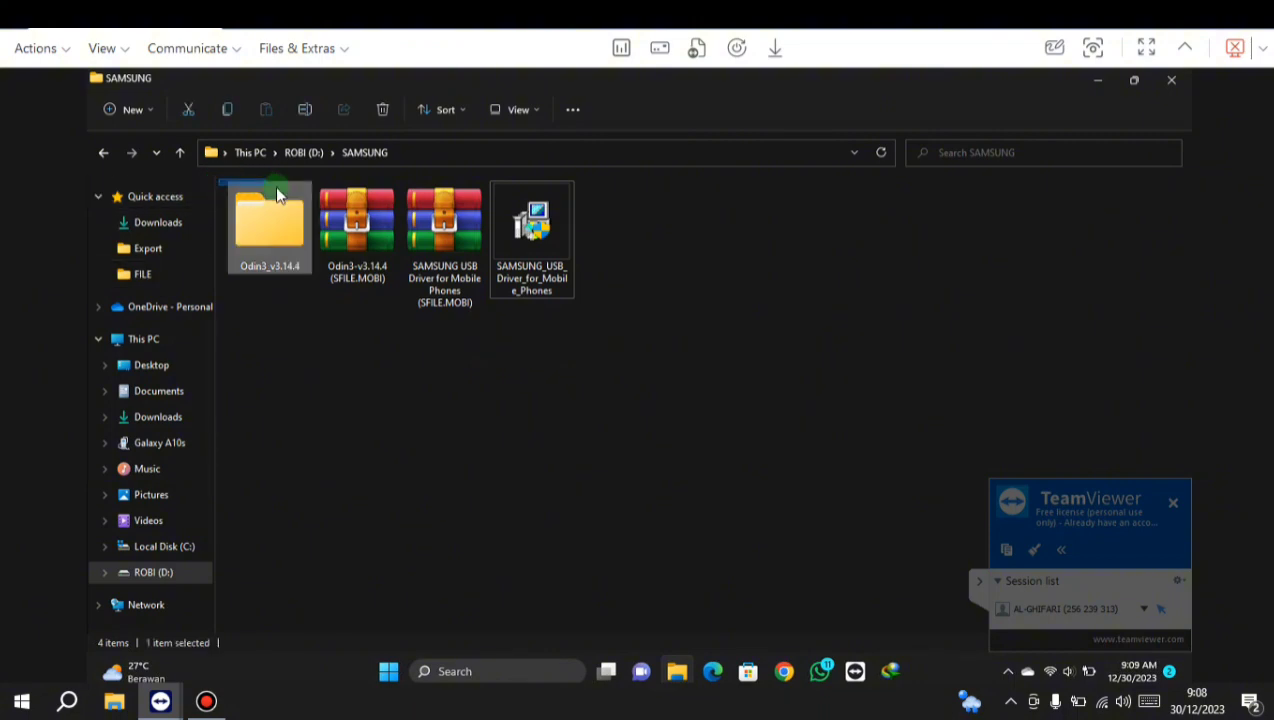
click(229, 294)
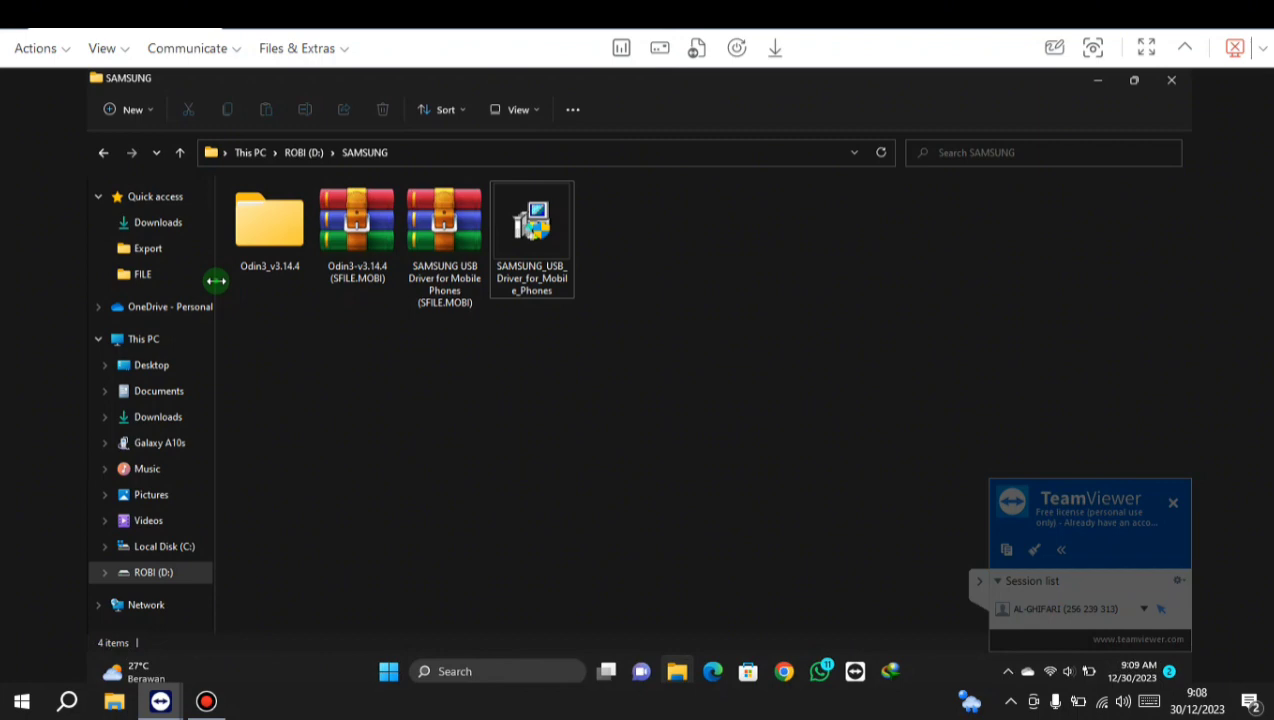
drag(214, 280, 322, 306)
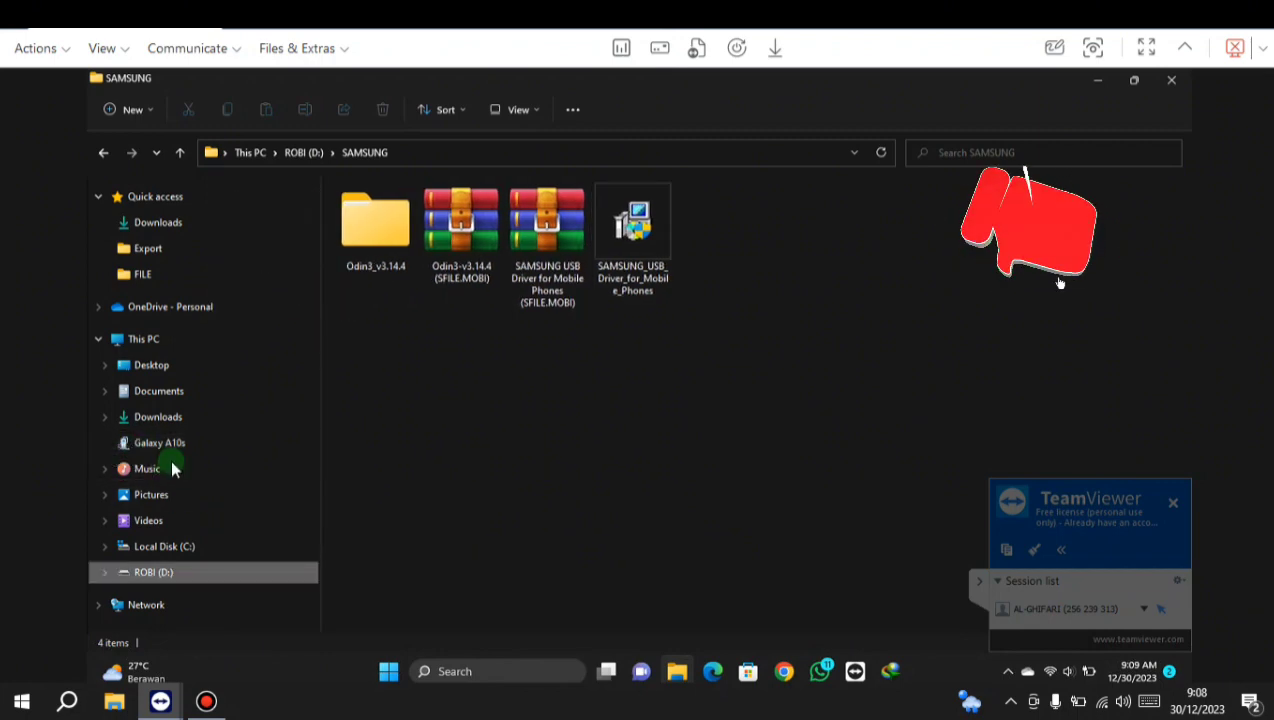
click(113, 443)
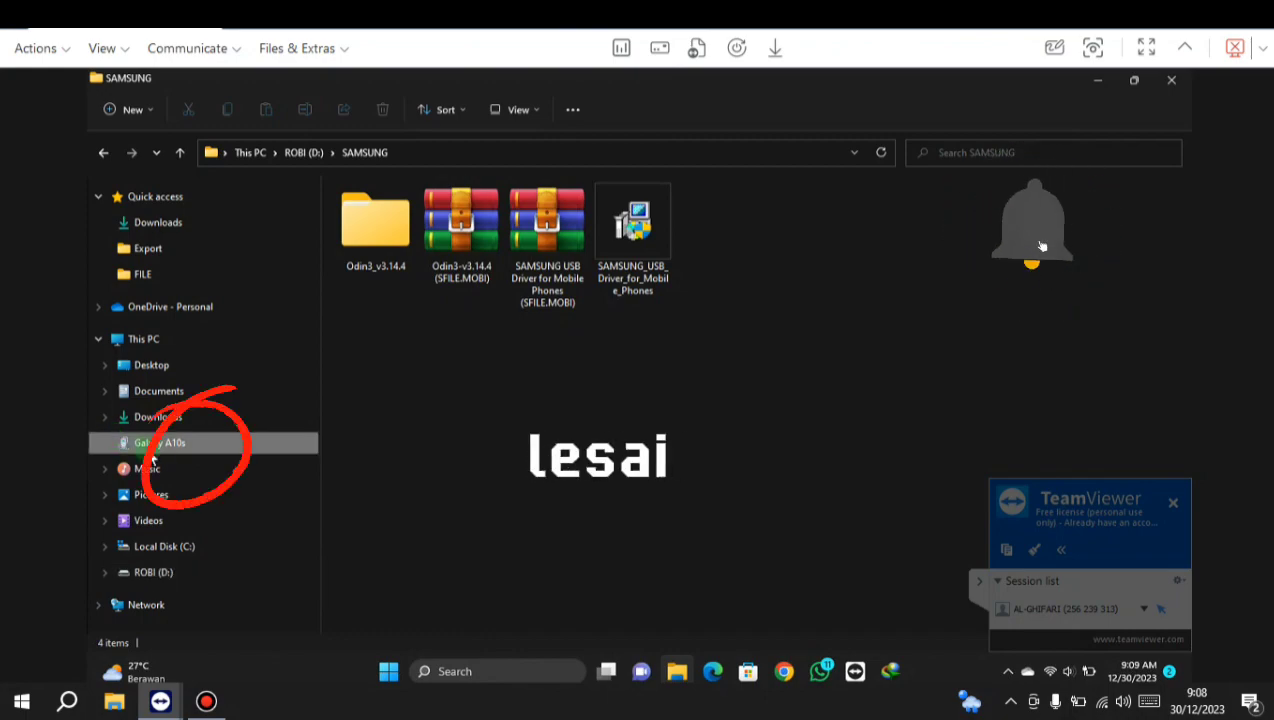